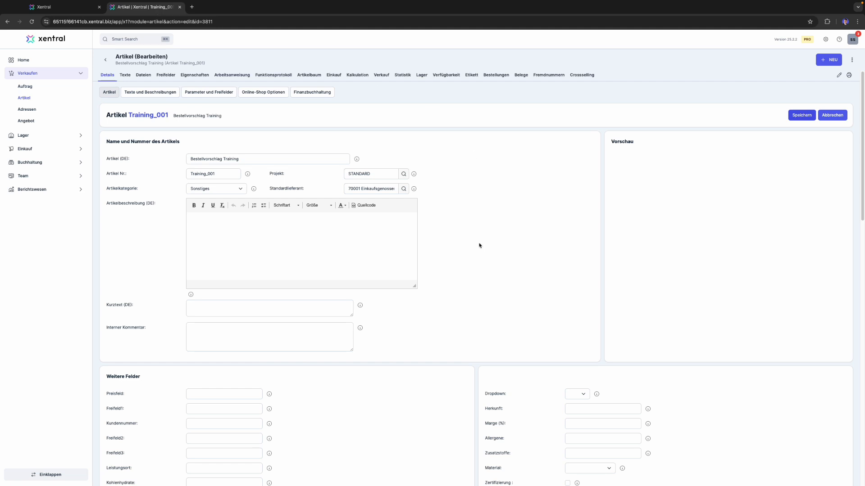
- Check the Min. Lagermenge of article Training_001 under Lager / Abmessungen and clear its Min. Bestellmenge value
scroll(494, 292, down, 7)
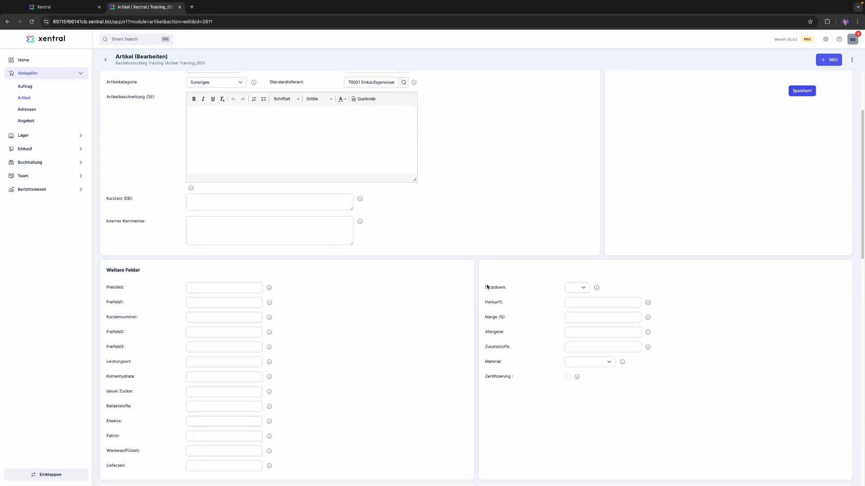
scroll(487, 288, down, 3)
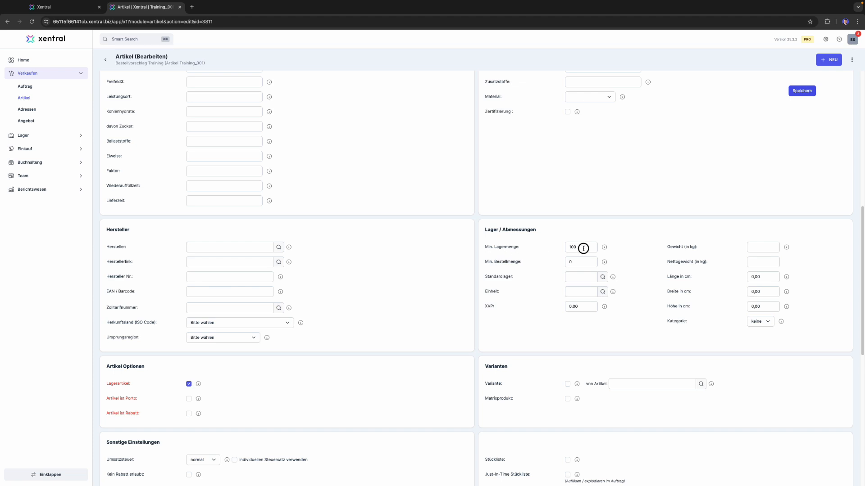
drag(582, 247, 558, 247)
click(538, 258)
click(576, 262)
key(BackSpace)
key(BackSpace)
click(631, 245)
- Check the Produktionsartikel and Lagerartikel settings of article Training_001
scroll(609, 292, down, 3)
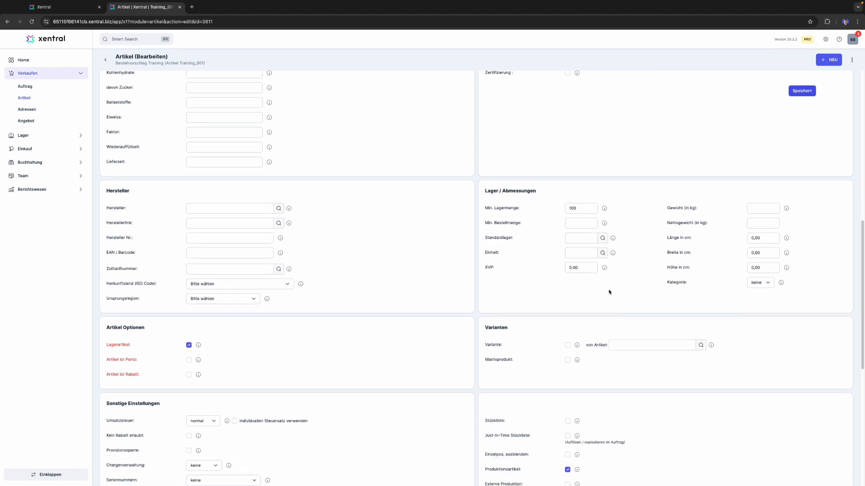
scroll(602, 302, down, 3)
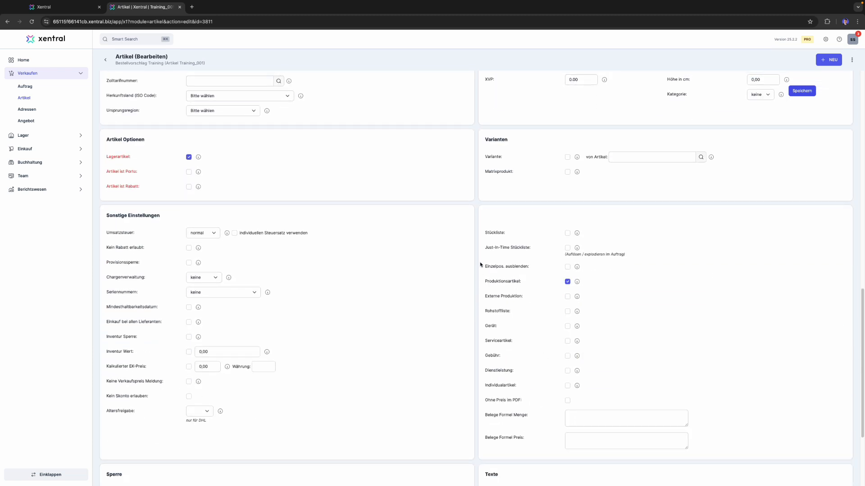
drag(486, 281, 629, 277)
click(535, 282)
scroll(535, 282, up, 3)
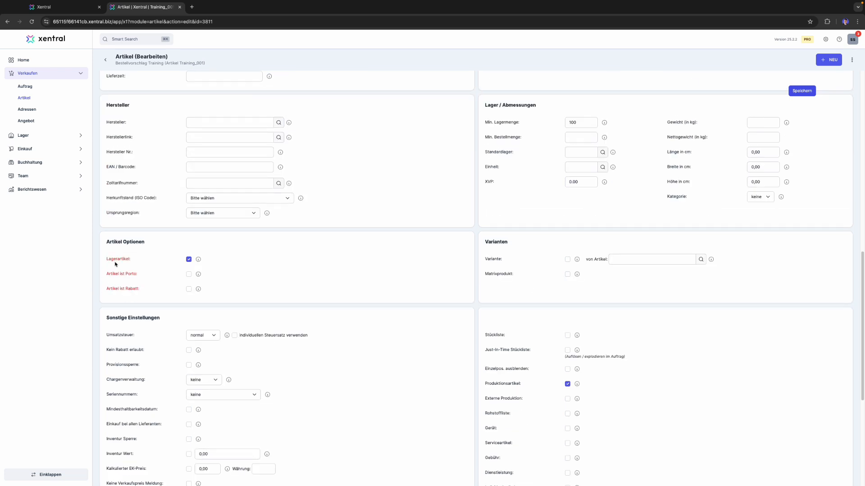
double_click(118, 259)
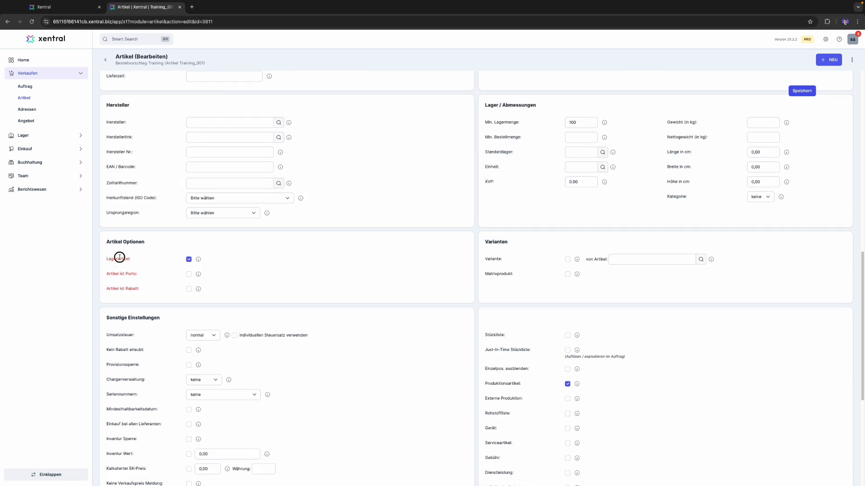
click(536, 228)
- Open the Einkauf overview of article Training_001 to view its purchase prices, discarding the unsaved changes
scroll(359, 170, up, 5)
scroll(359, 171, up, 15)
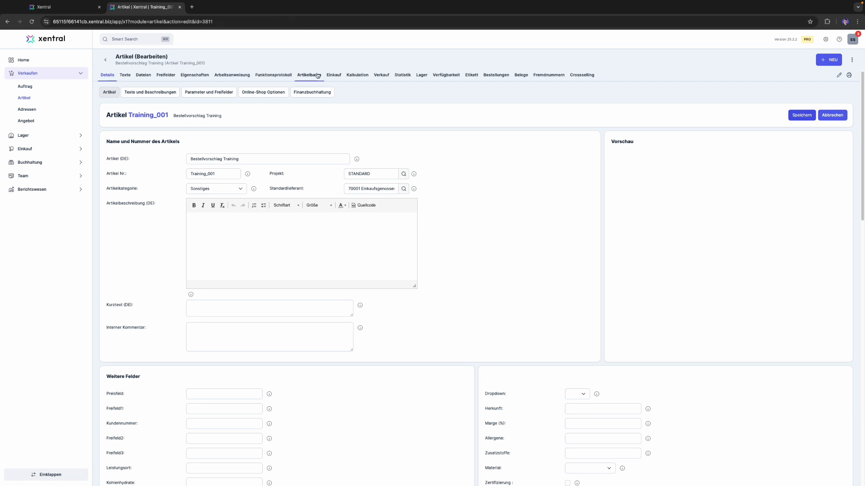
click(333, 77)
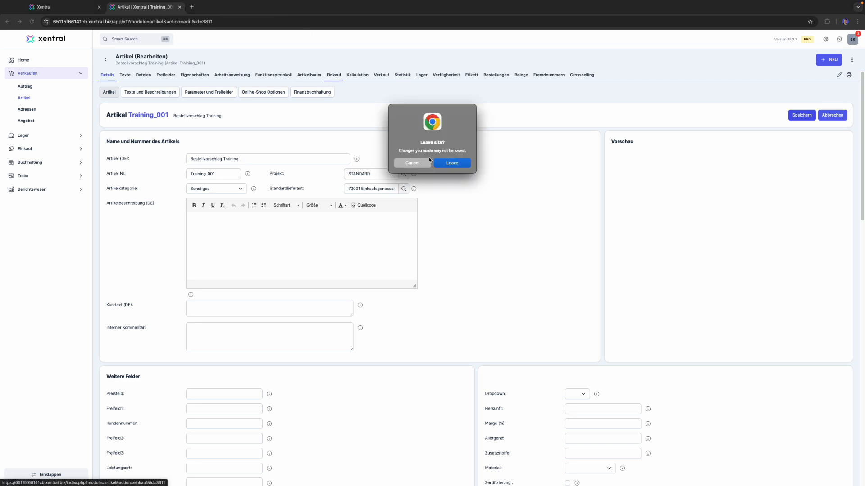
click(466, 162)
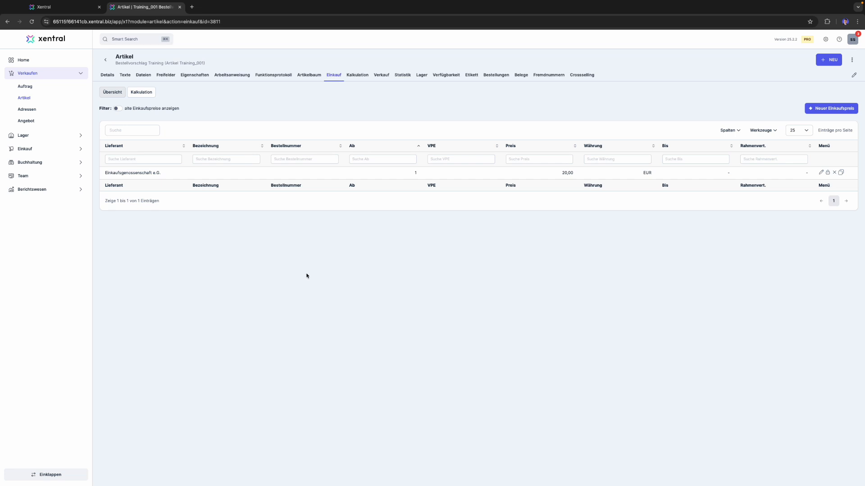
- Open the Erweiterter Bestellvorschlag from the Einkauf area
click(50, 75)
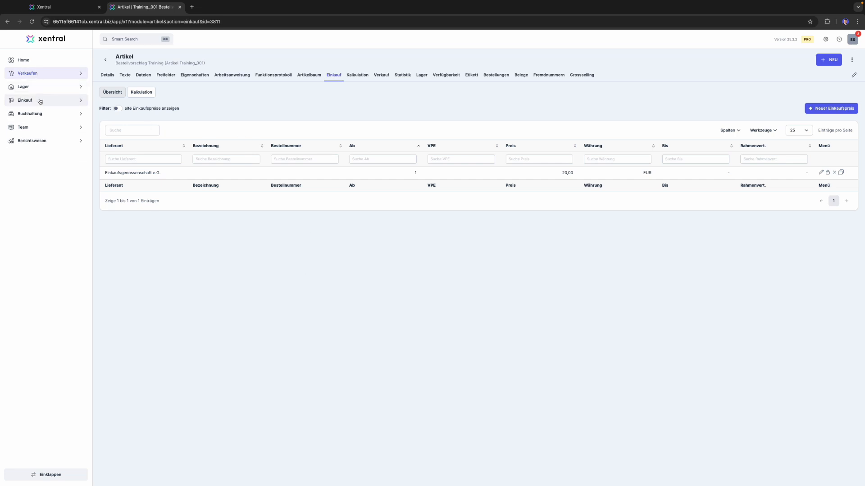
click(39, 100)
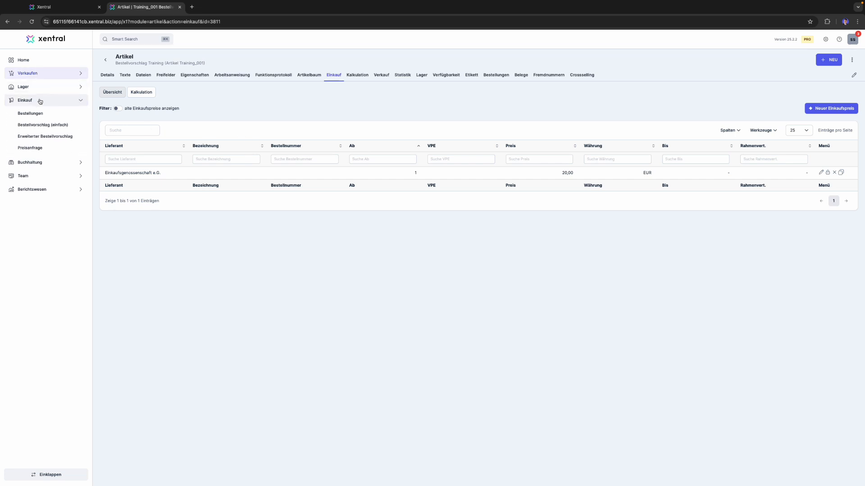
click(60, 137)
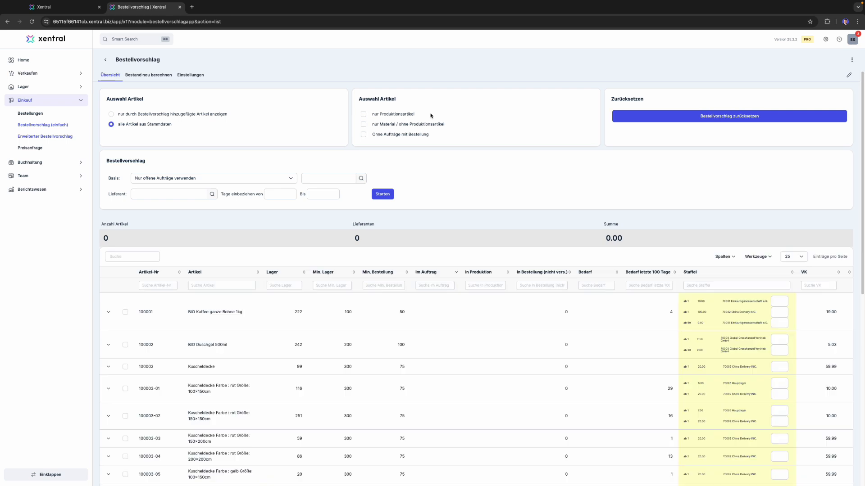
- Look through the Bestellvorschlag article list, including its stock, minimum quantity, demand and Staffel columns and the actions below it
scroll(491, 209, down, 4)
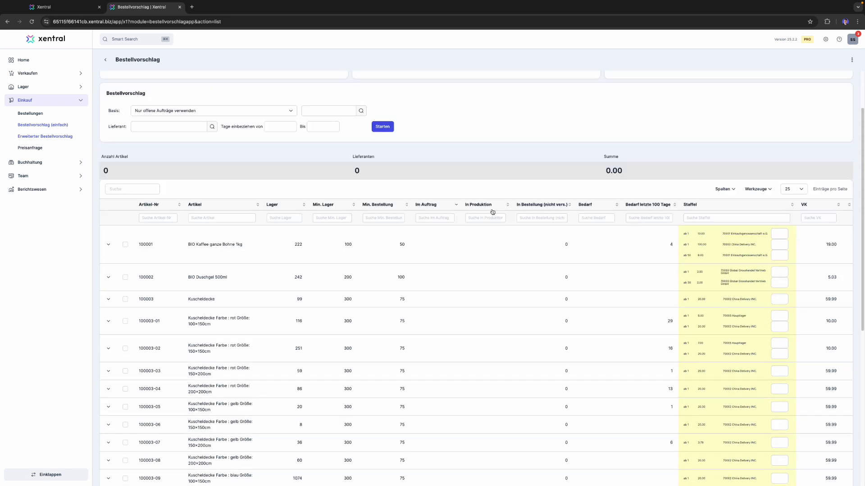
scroll(495, 221, down, 4)
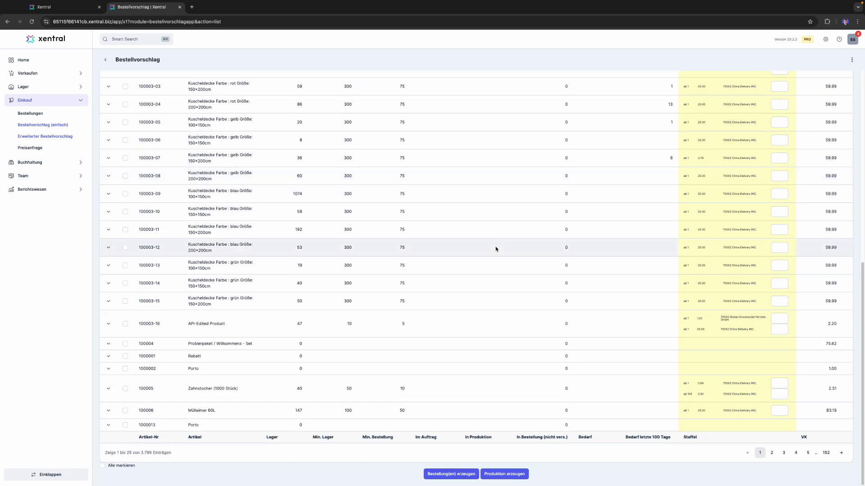
scroll(495, 249, up, 6)
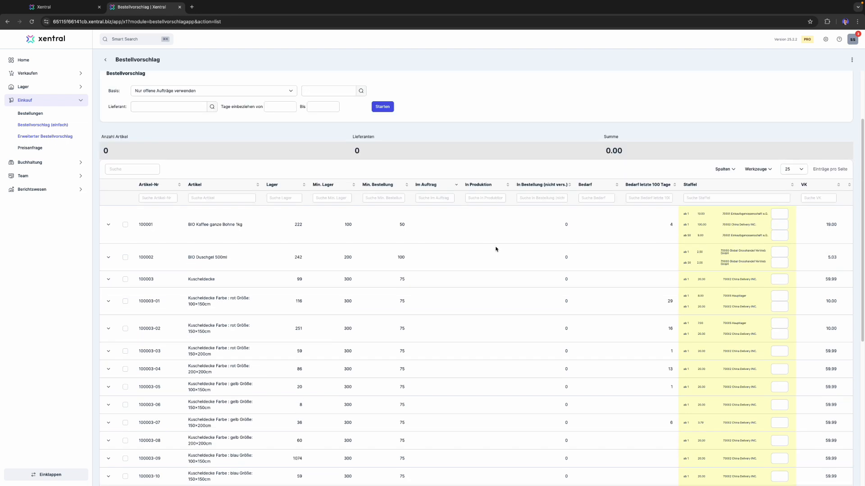
scroll(495, 249, up, 1)
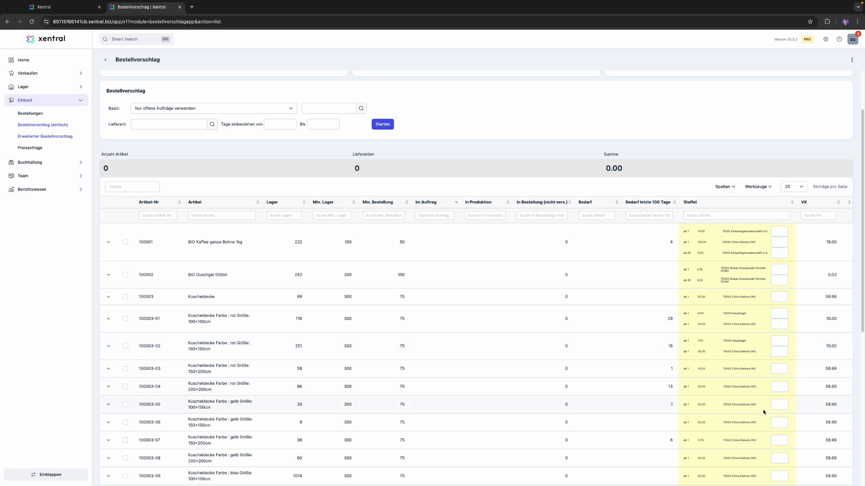
scroll(719, 328, down, 5)
scroll(718, 327, down, 2)
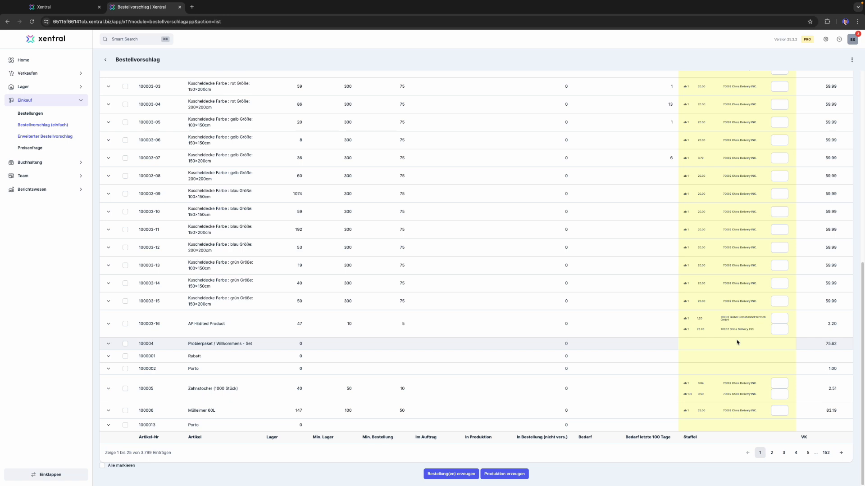
scroll(671, 336, up, 7)
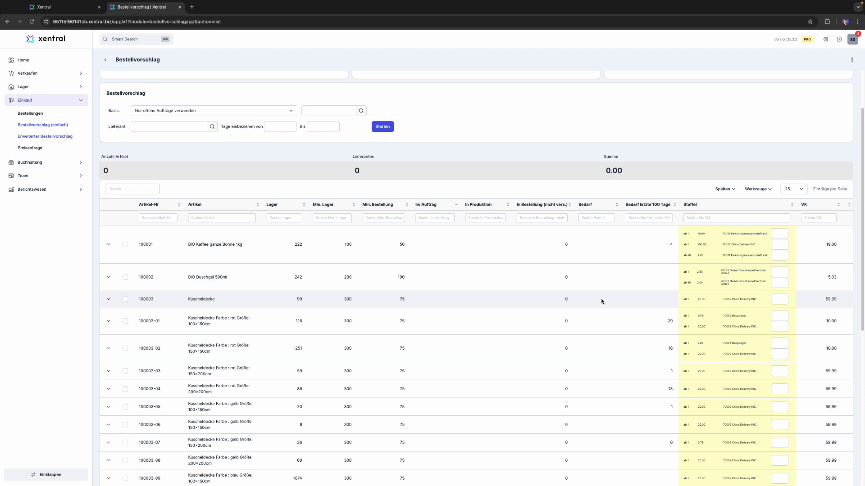
scroll(601, 301, up, 2)
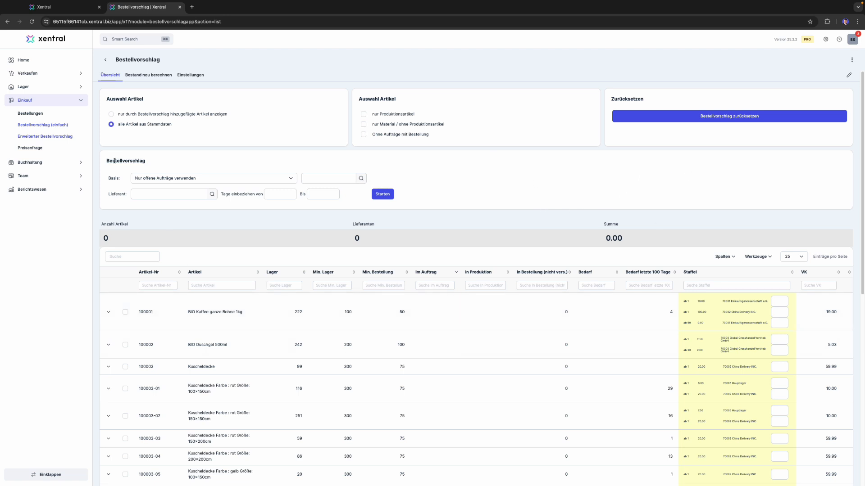
- Set the proposal basis to Mindestmengen and start the Bestellvorschlag calculation
double_click(113, 179)
click(290, 178)
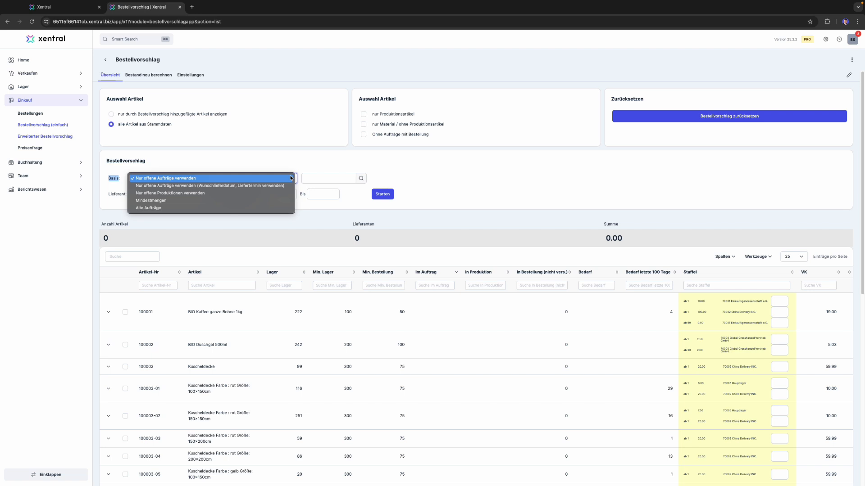
click(277, 203)
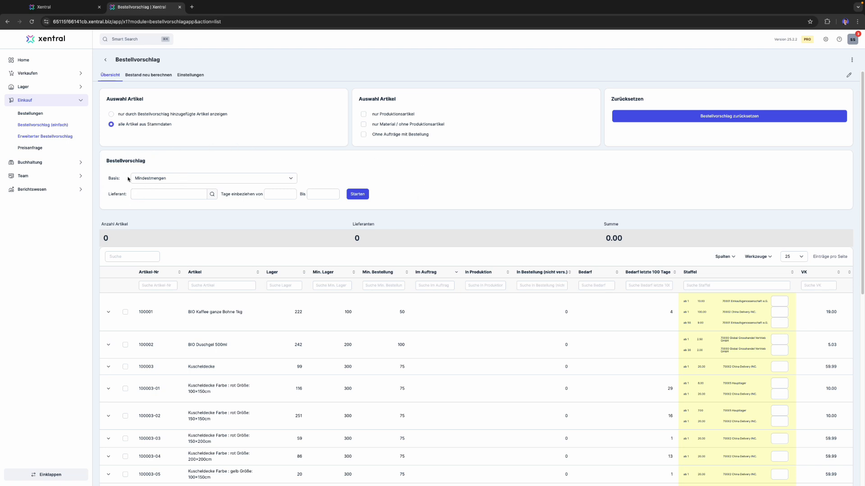
click(361, 196)
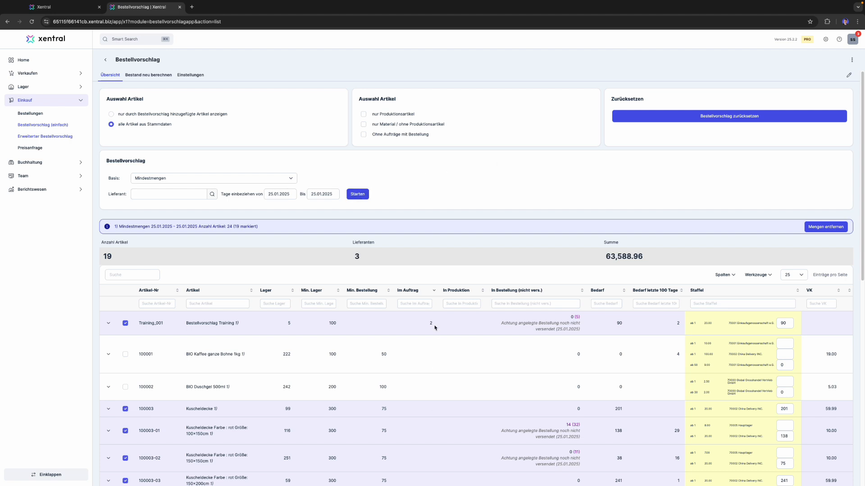
- Look over the calculated order quantities and restrict the list to articles added by the Bestellvorschlag
scroll(435, 327, down, 3)
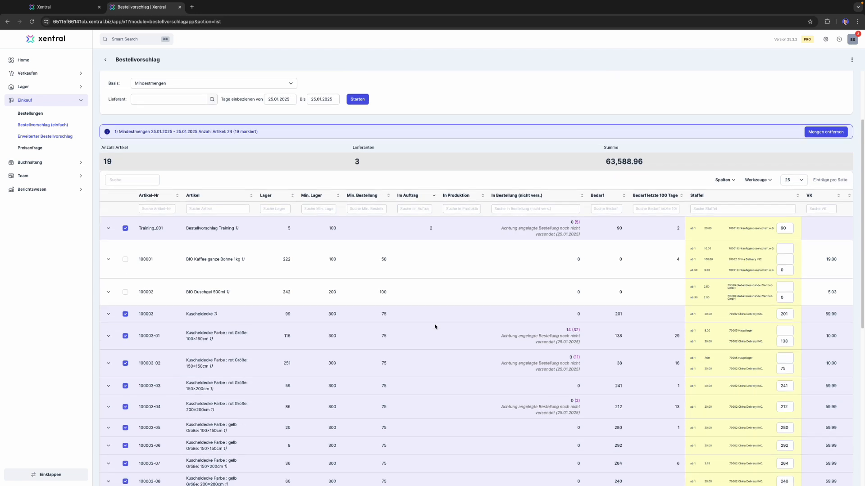
scroll(449, 318, down, 1)
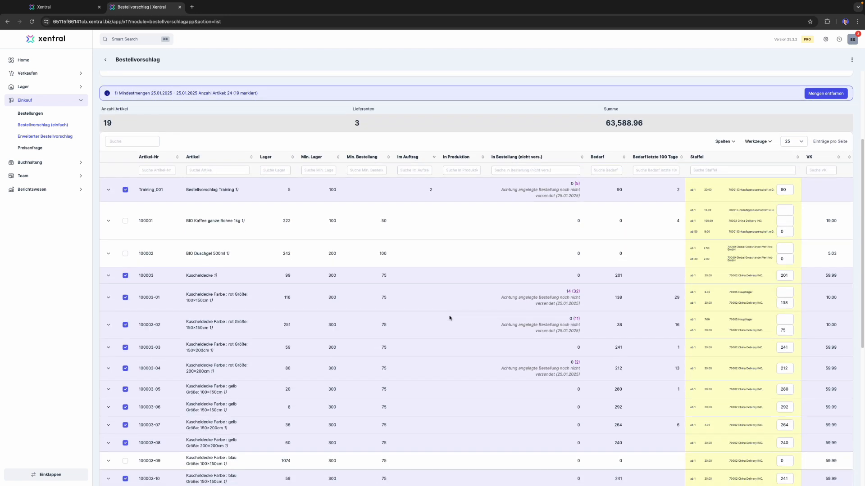
scroll(449, 318, down, 1)
scroll(457, 333, up, 2)
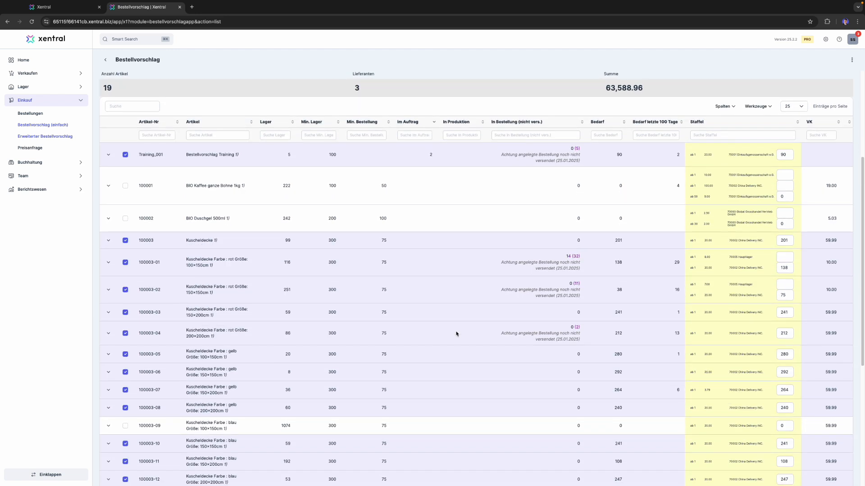
scroll(457, 333, up, 3)
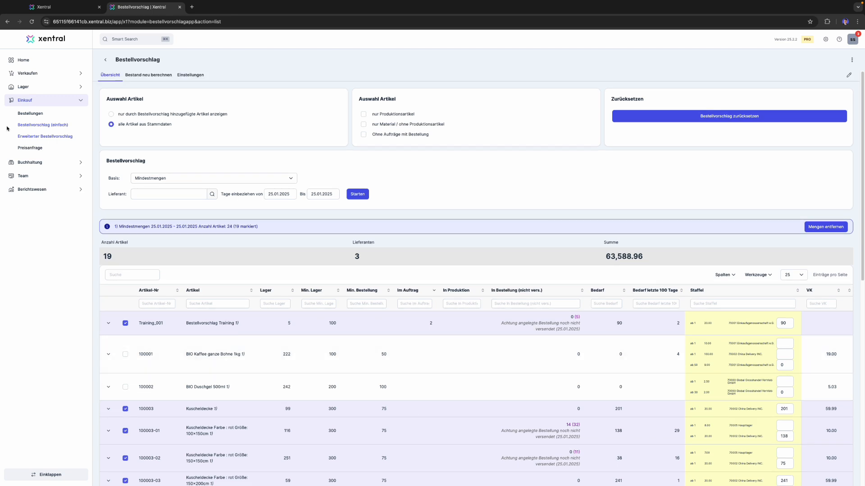
click(111, 115)
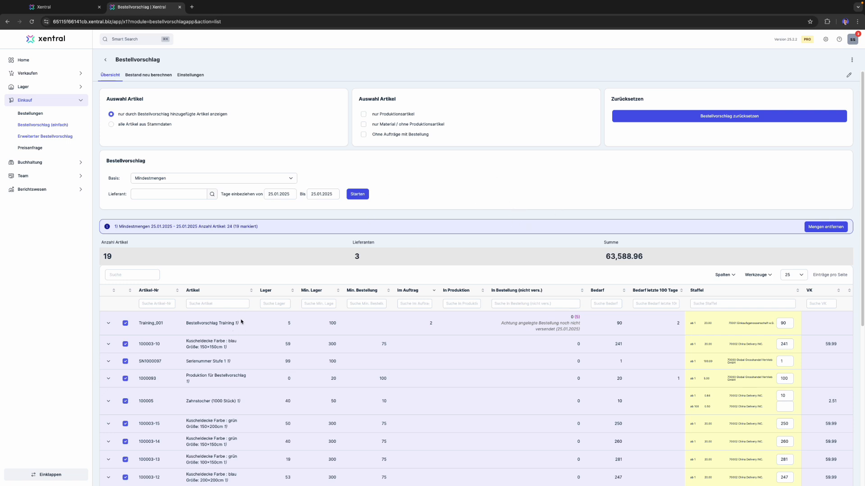
- Examine the Training_001 row's stock, minimum stock, quantity in customer orders and quantity in unsent purchase orders
drag(240, 321, 183, 323)
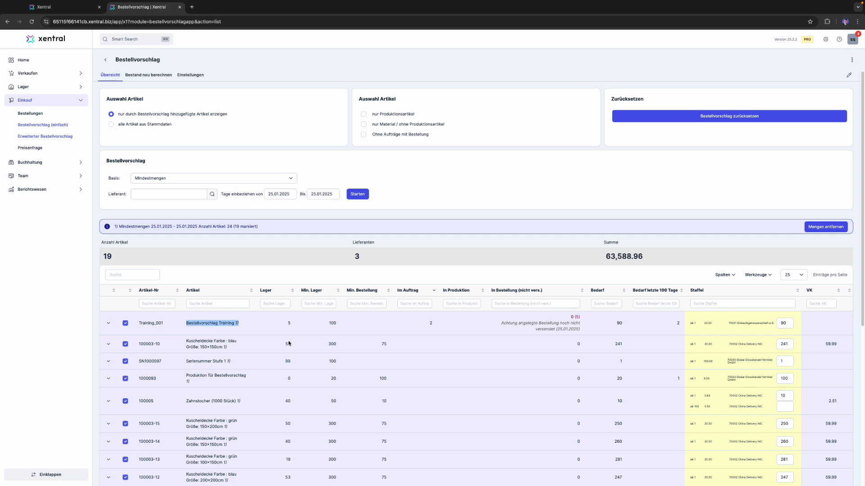
click(493, 180)
double_click(289, 323)
double_click(332, 324)
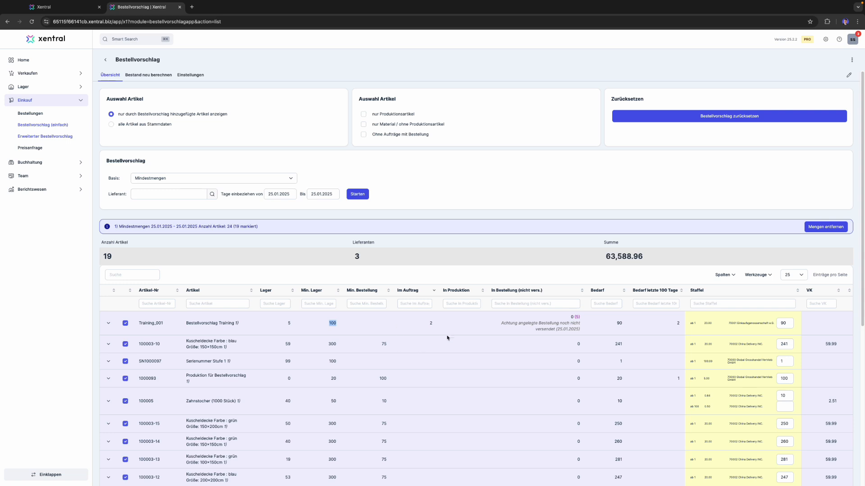
click(432, 323)
double_click(432, 323)
drag(580, 317, 569, 317)
click(581, 319)
drag(579, 318, 574, 318)
- Compare the minimum stock and stock of Training_001 with its Bedarf and the proposed Staffel order quantity
double_click(332, 323)
click(285, 319)
double_click(619, 323)
click(788, 323)
double_click(784, 323)
click(415, 385)
- Run an additional proposal on the basis Nur offene Aufträge verwenden for 01.01.2025 to 31.01.2025
click(291, 179)
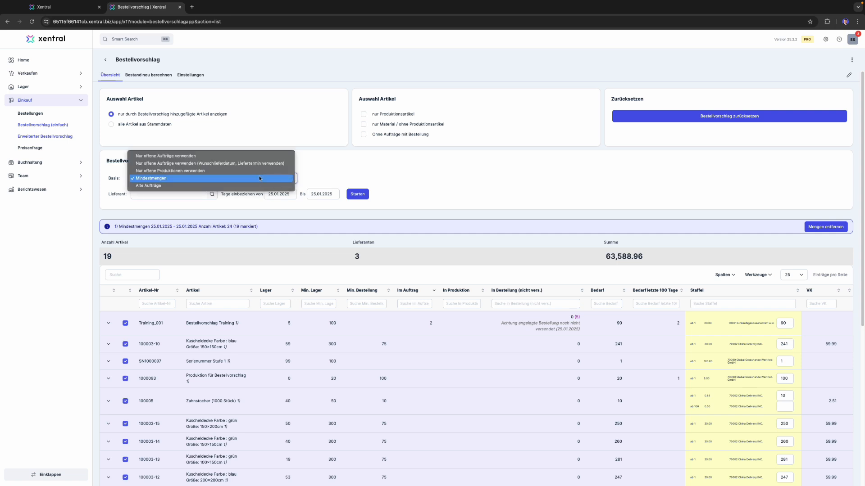
click(205, 157)
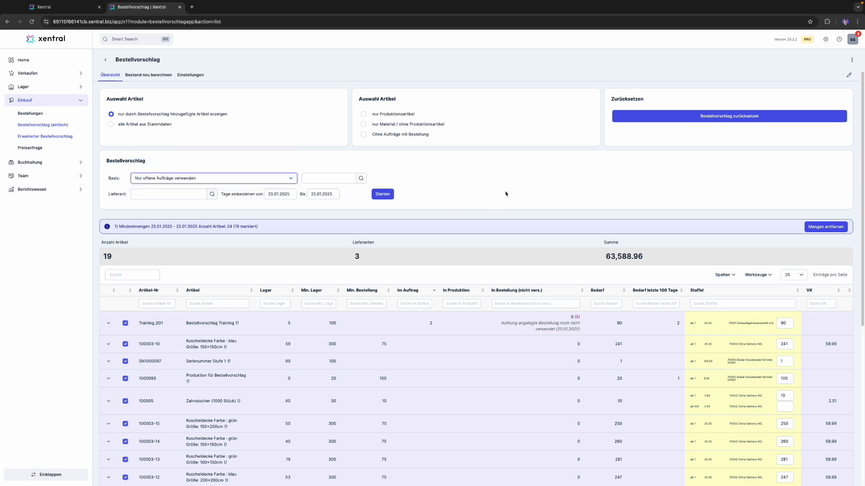
click(291, 192)
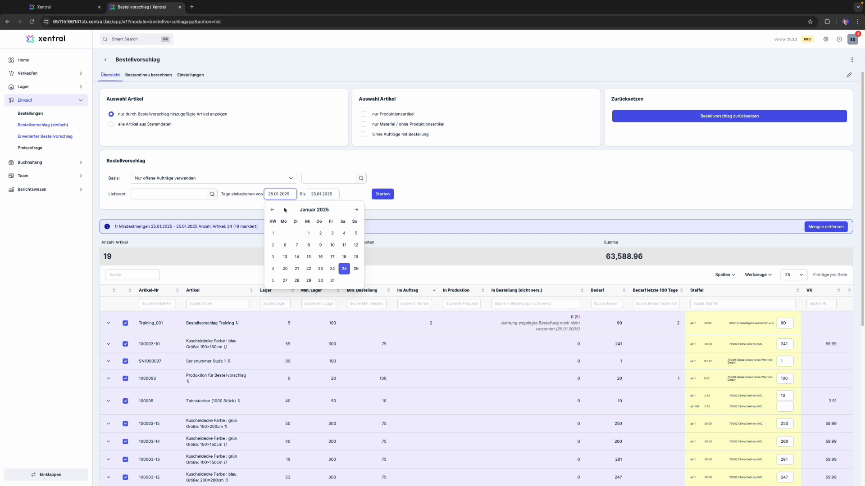
click(308, 232)
click(322, 194)
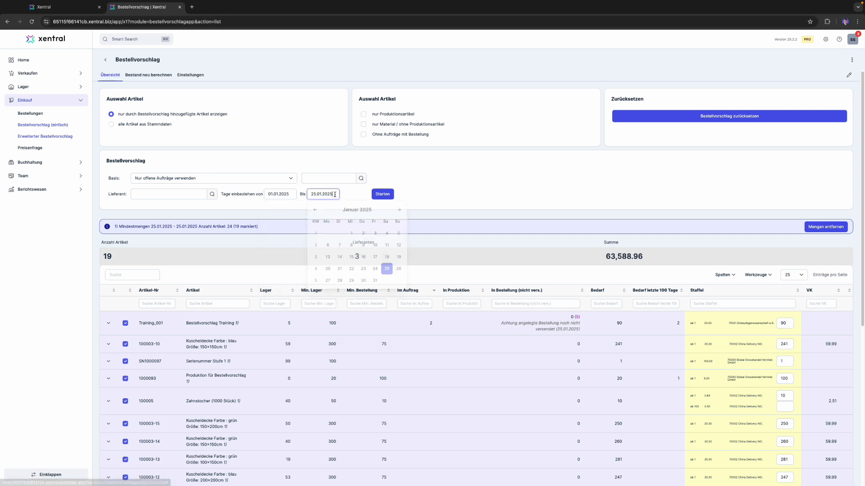
click(376, 281)
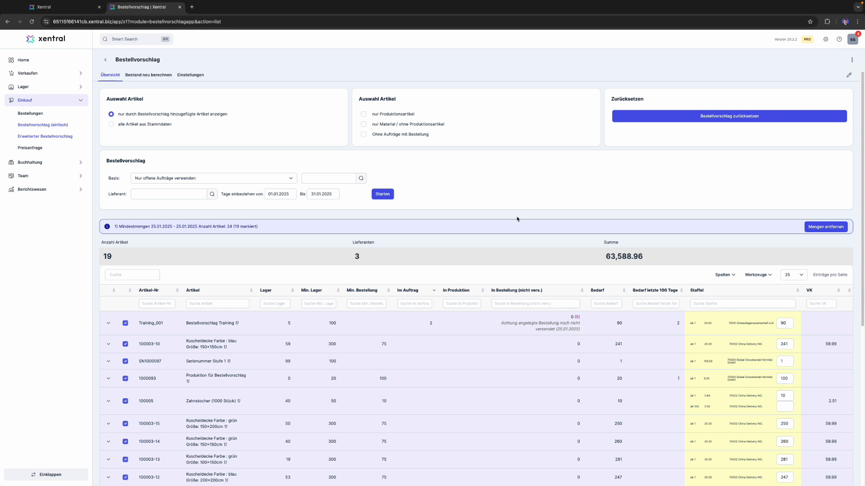
click(383, 194)
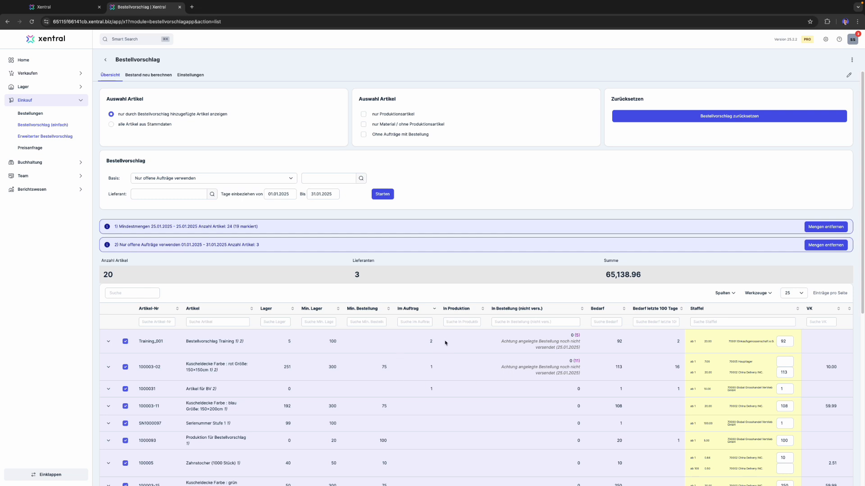
- Compare the recalculated Bedarf of Training_001 with its Im Auftrag quantity and minimum stock
double_click(431, 342)
drag(621, 343, 619, 342)
click(632, 346)
double_click(620, 344)
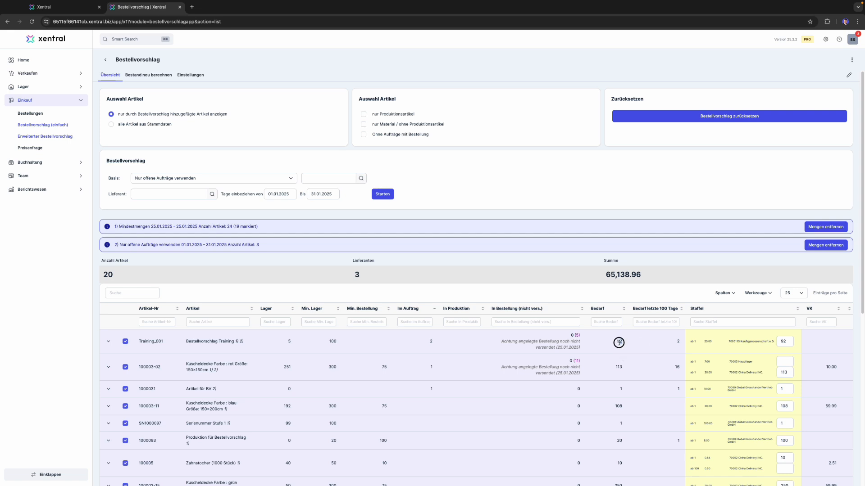
double_click(333, 342)
drag(619, 343, 622, 342)
- Review the Im Auftrag, In Bestellung and Lager values of Training_001 along with the proposal markers beside its name
drag(423, 342, 438, 340)
triple_click(585, 334)
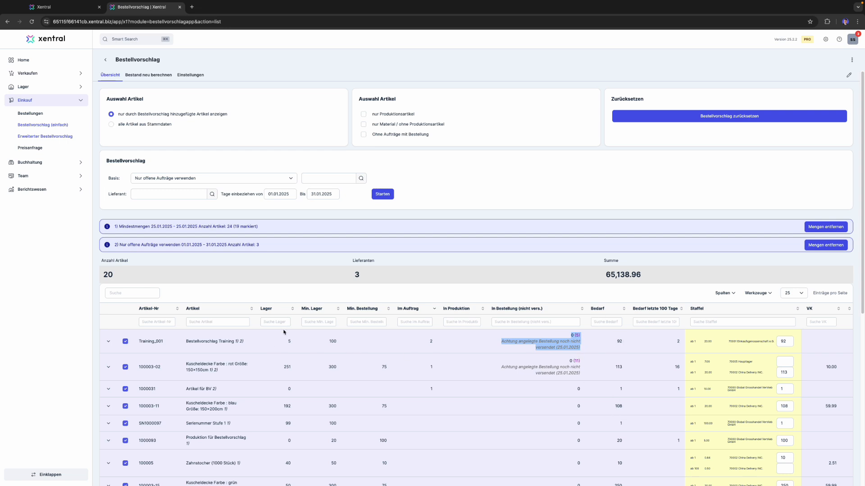
drag(285, 338, 306, 341)
click(492, 229)
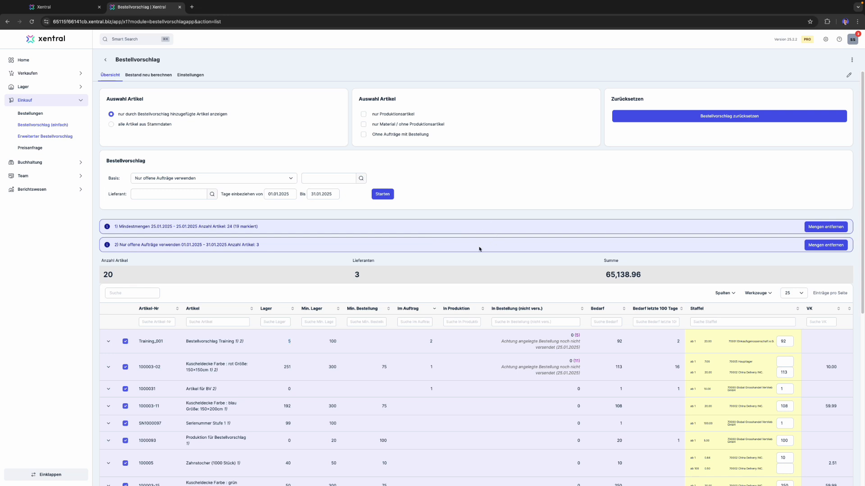
double_click(431, 341)
drag(243, 341, 189, 348)
click(522, 262)
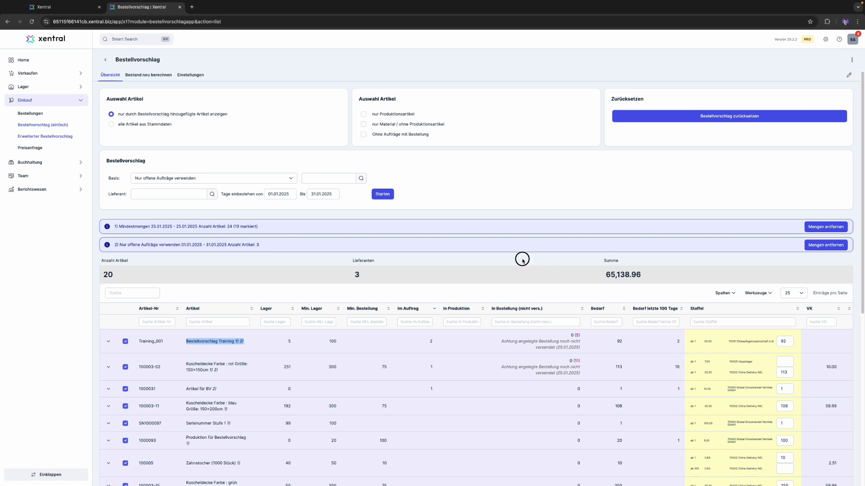
- Reset the Bestellvorschlag and run it on the basis Nur offene Produktionen verwenden for 01.01.2025 to 31.01.2025
click(735, 119)
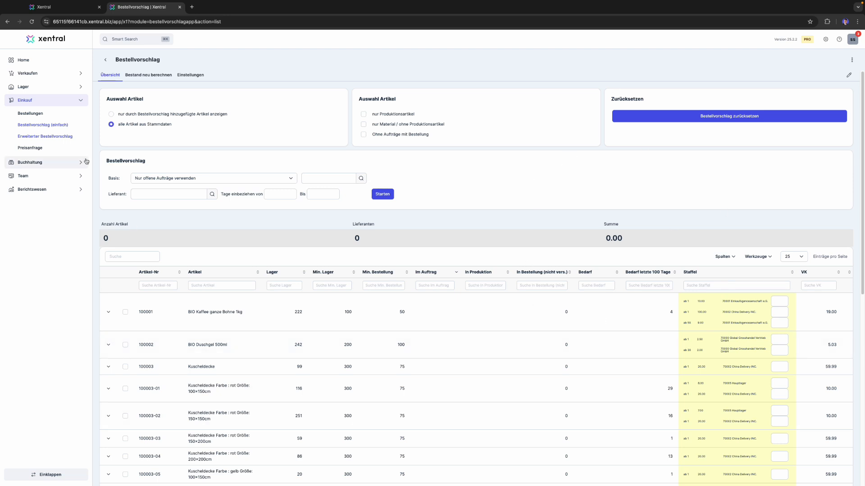
click(291, 178)
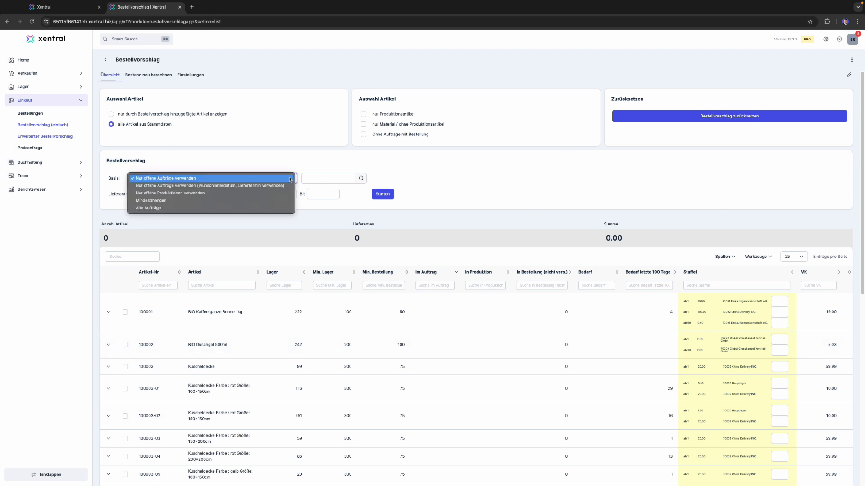
click(215, 194)
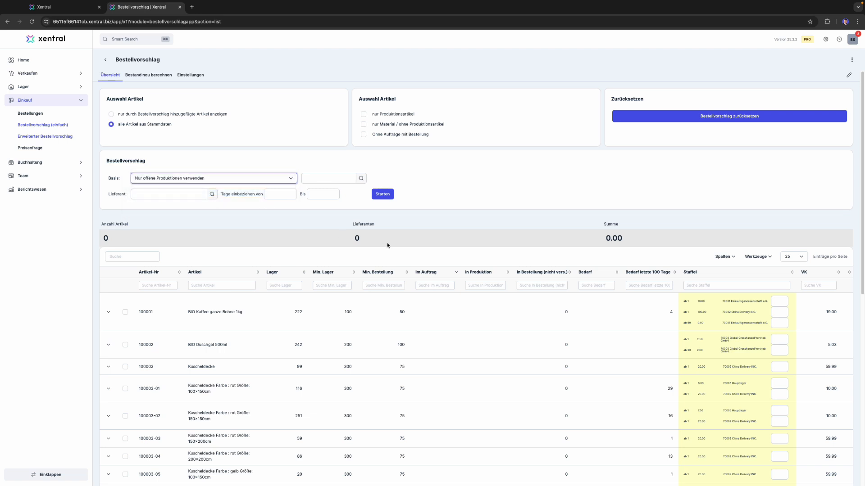
click(280, 194)
click(317, 234)
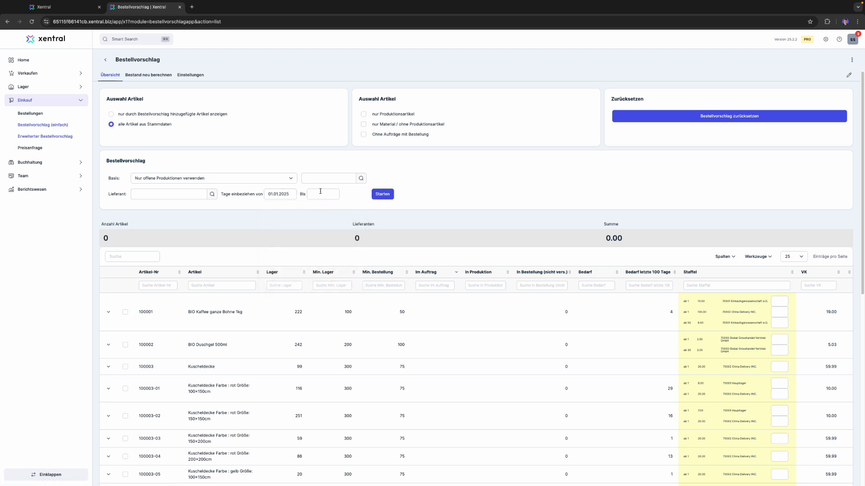
click(320, 191)
click(375, 281)
click(383, 194)
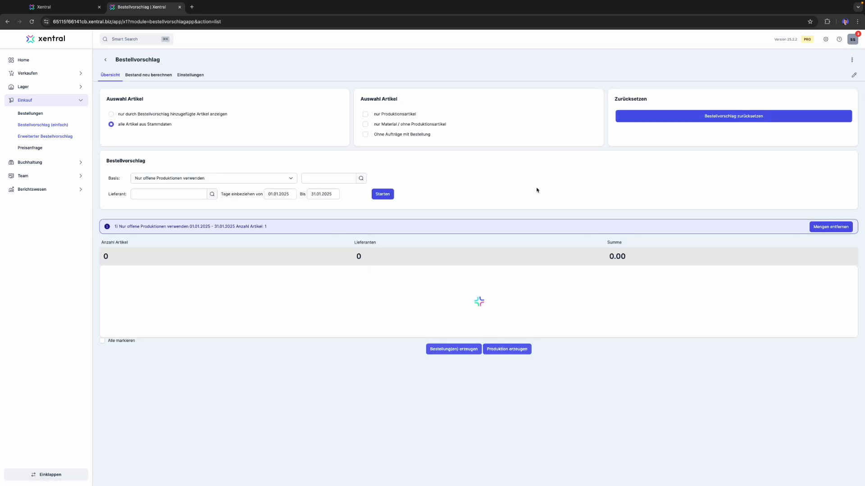
- Compare the In Produktion, In Bestellung, Lager and Min. Lager values of Training_001 under the chosen Basis
click(279, 178)
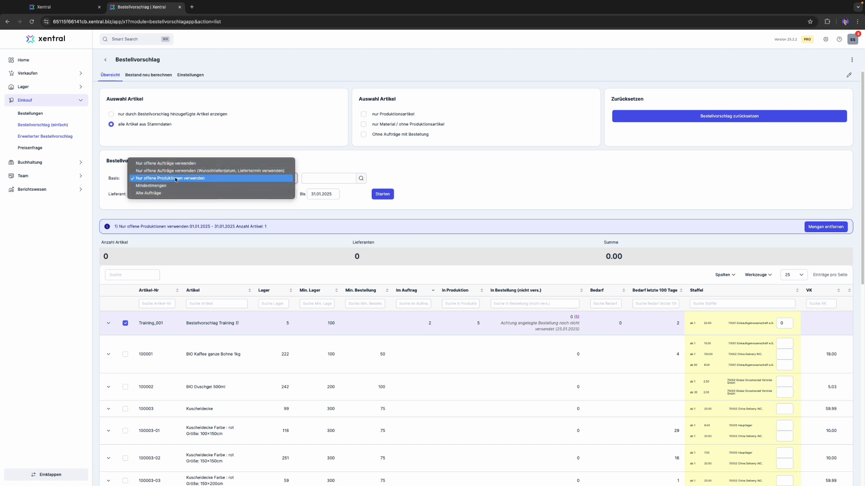
click(250, 178)
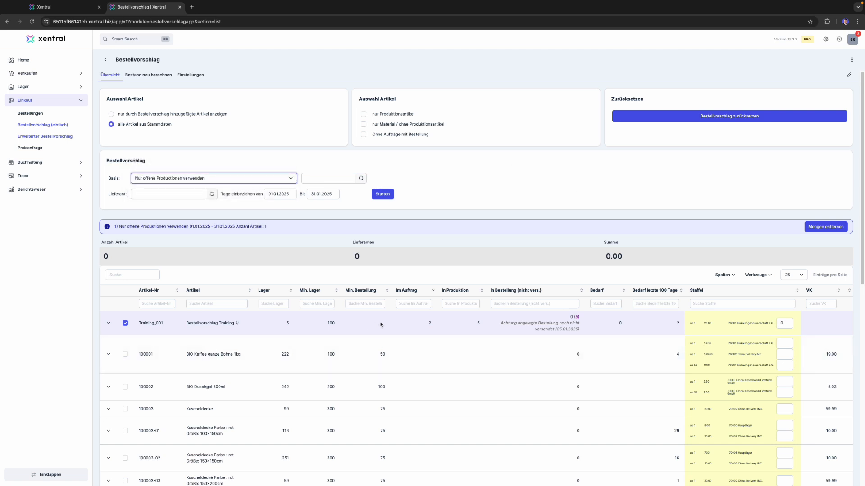
double_click(479, 323)
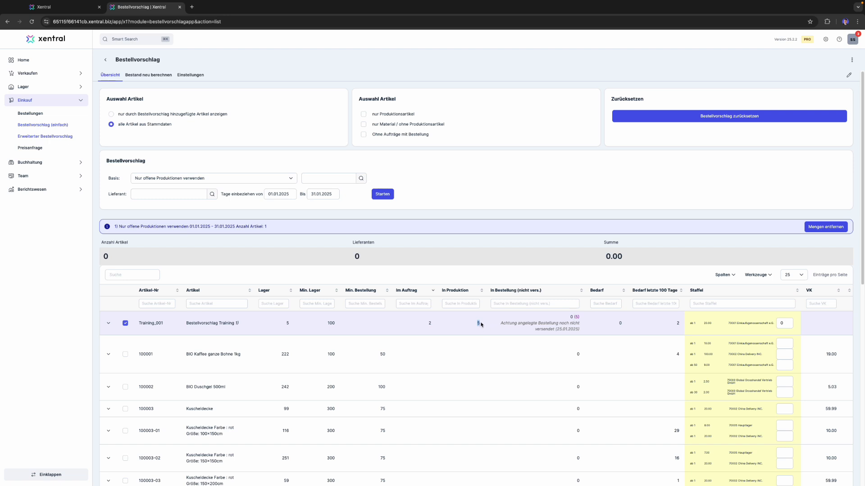
double_click(577, 317)
double_click(287, 322)
double_click(332, 323)
click(252, 177)
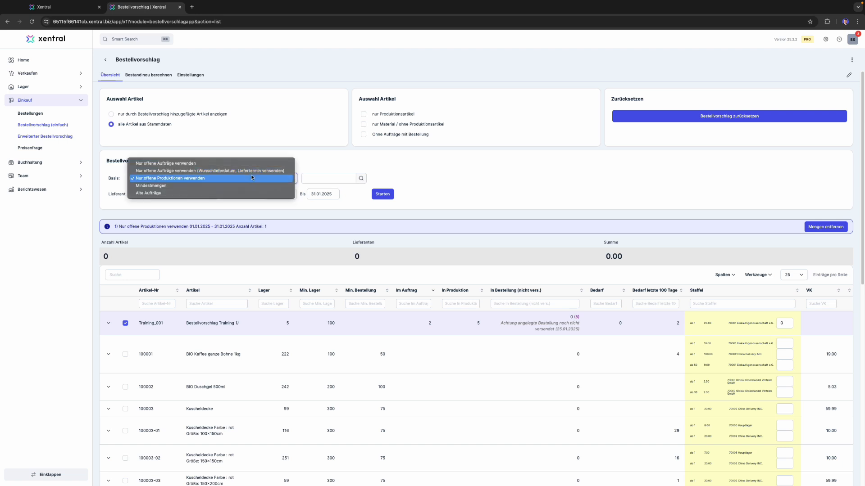
click(252, 178)
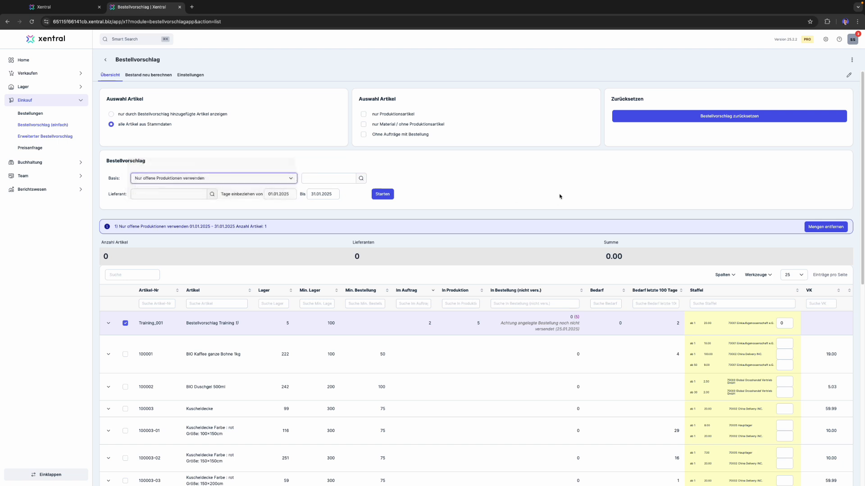
- Check the Bedarf of Training_001 against its In Produktion and In Bestellung quantities
click(629, 323)
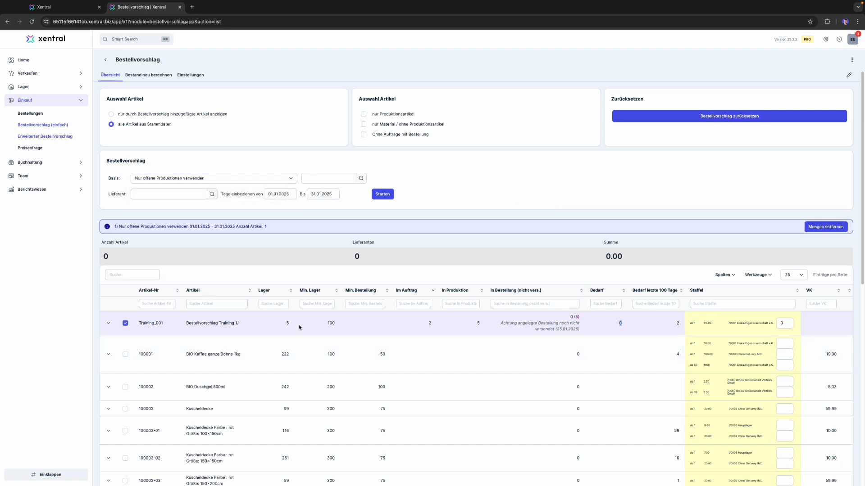
click(600, 313)
drag(472, 324, 558, 312)
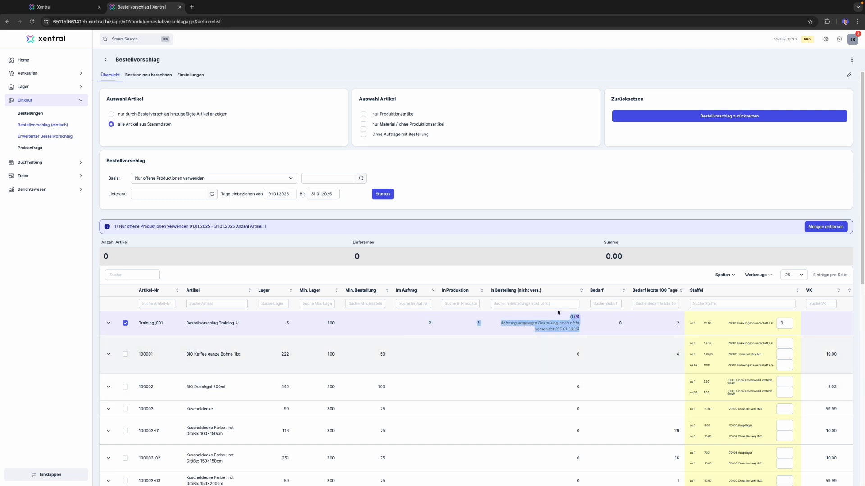
click(502, 328)
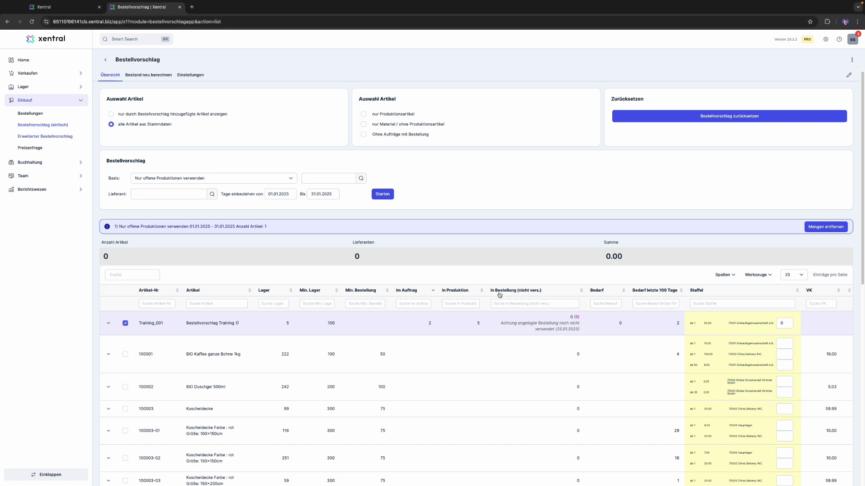
click(477, 324)
double_click(477, 323)
click(498, 217)
- Run an additional proposal on the basis Mindestmengen for 01.01.2025 to 31.01.2025
click(266, 179)
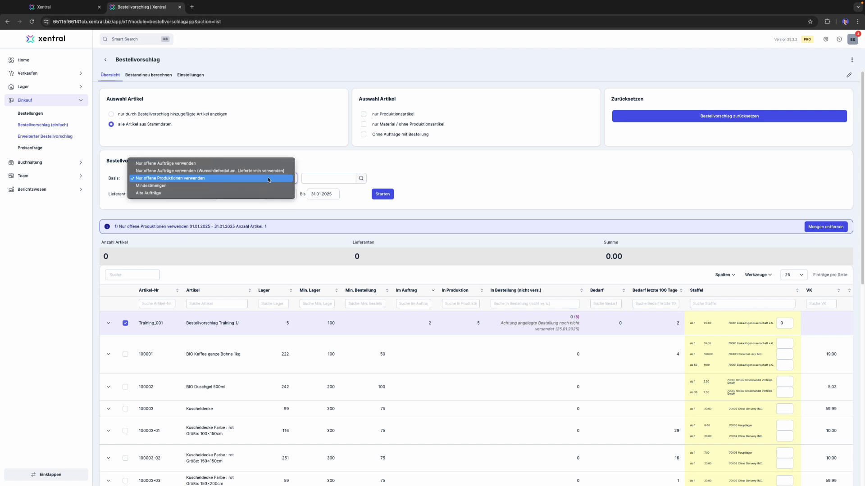
click(161, 190)
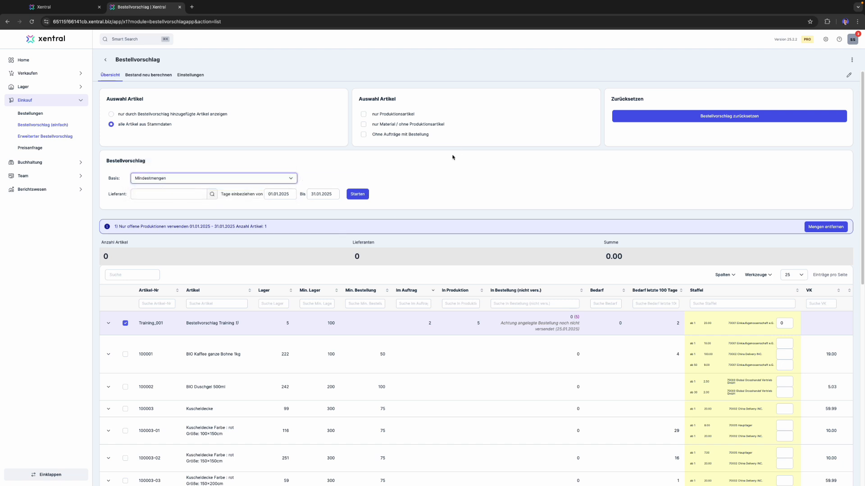
click(355, 194)
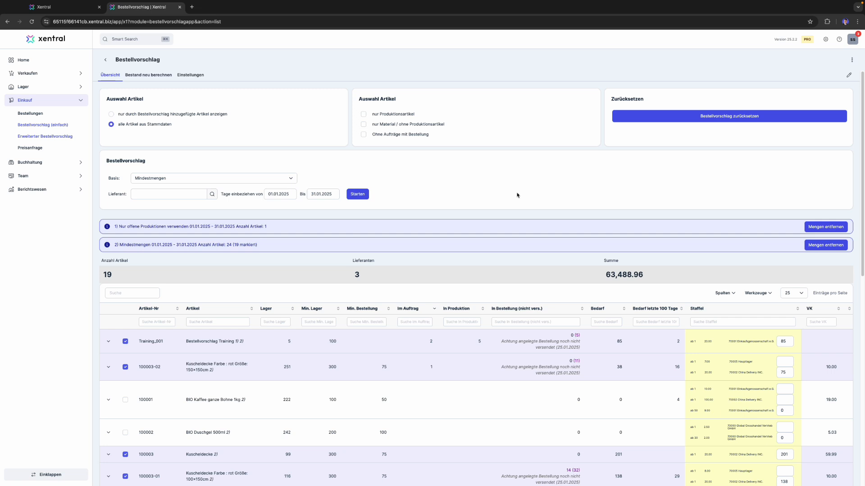
- Compare the Bedarf and Staffel order quantity of Training_001 with its In Bestellung, In Produktion and Min. Lager values
double_click(619, 341)
triple_click(573, 334)
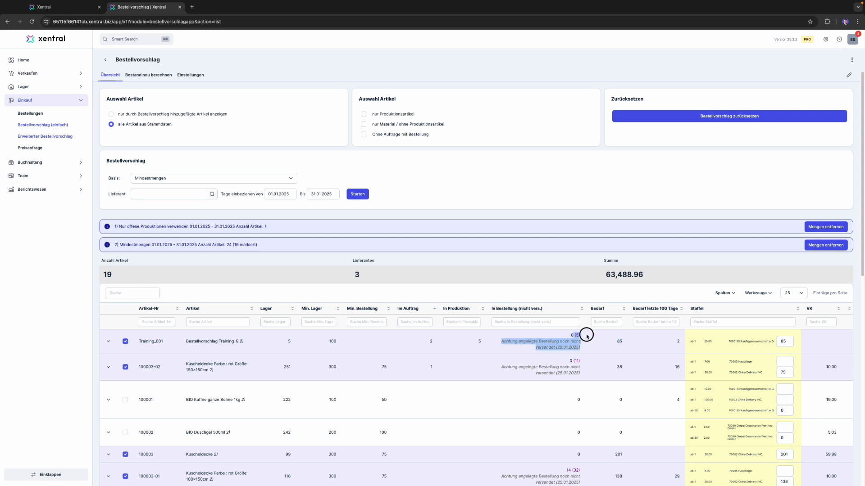
click(477, 343)
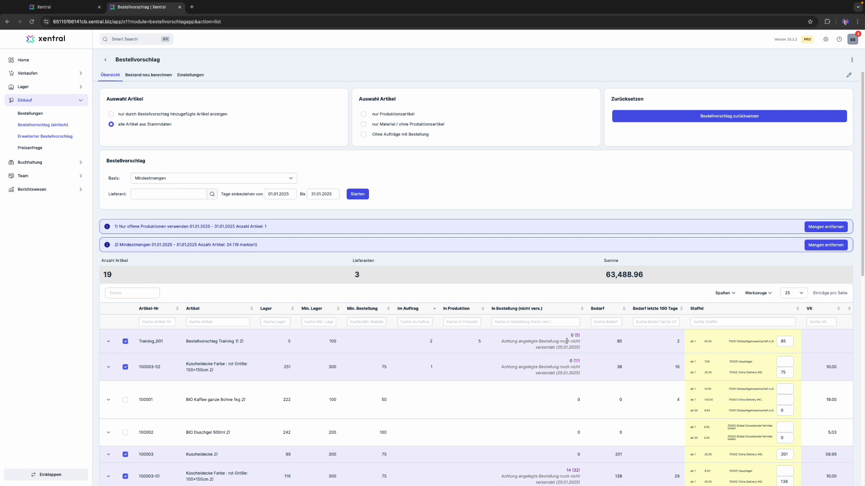
double_click(332, 341)
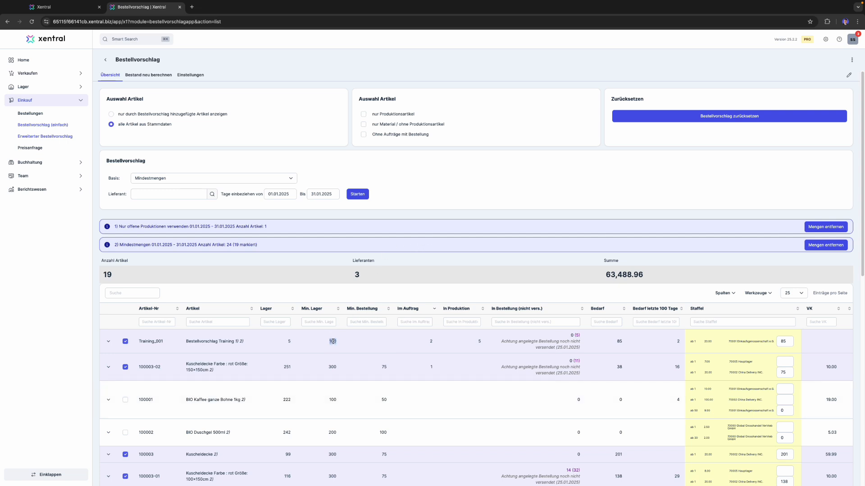
double_click(619, 341)
double_click(783, 342)
- Add a third proposal run on the basis Nur offene Aufträge verwenden for 01.01.2025 to 31.01.2025
click(293, 178)
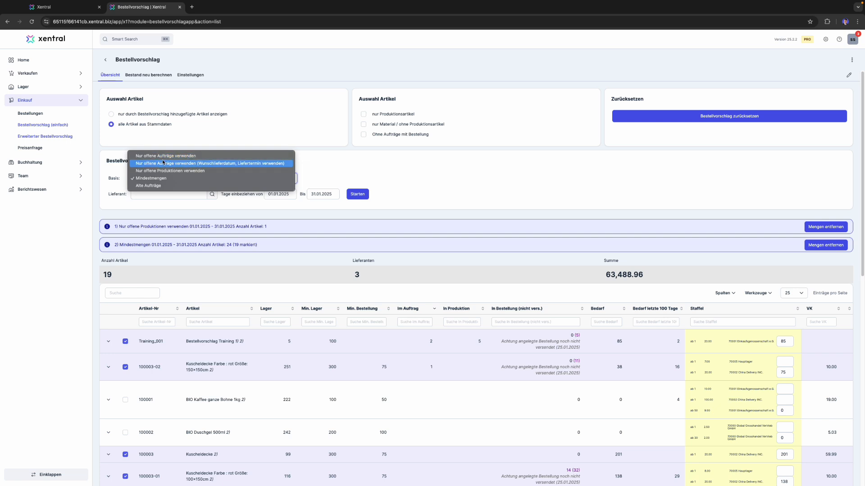
click(183, 141)
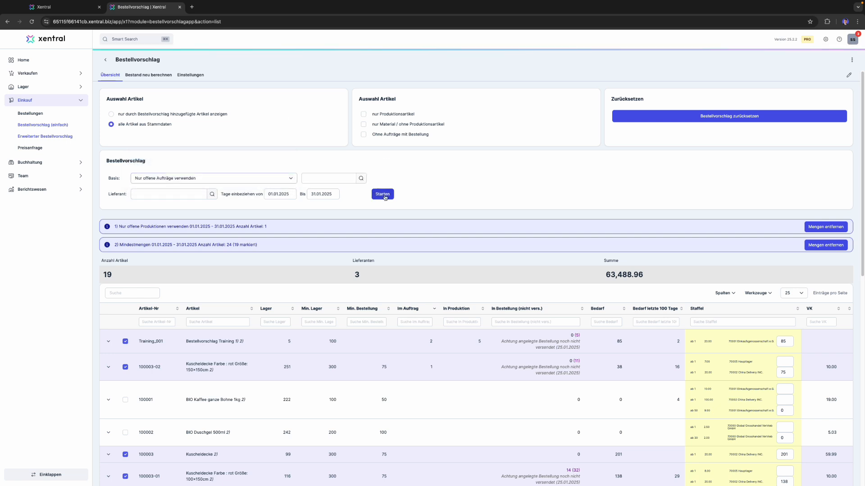
click(383, 194)
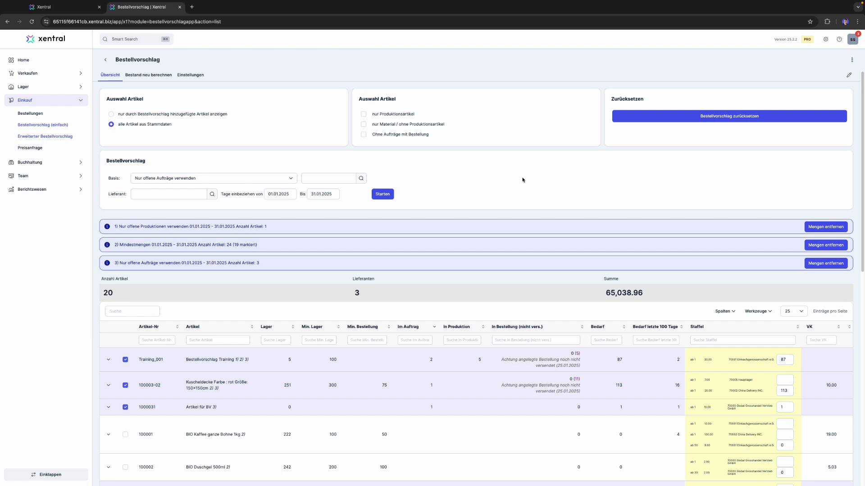
- Review the Im Auftrag, Bedarf and Staffel quantities of Training_001 for the three combined runs, along with the Basis options
scroll(524, 183, down, 1)
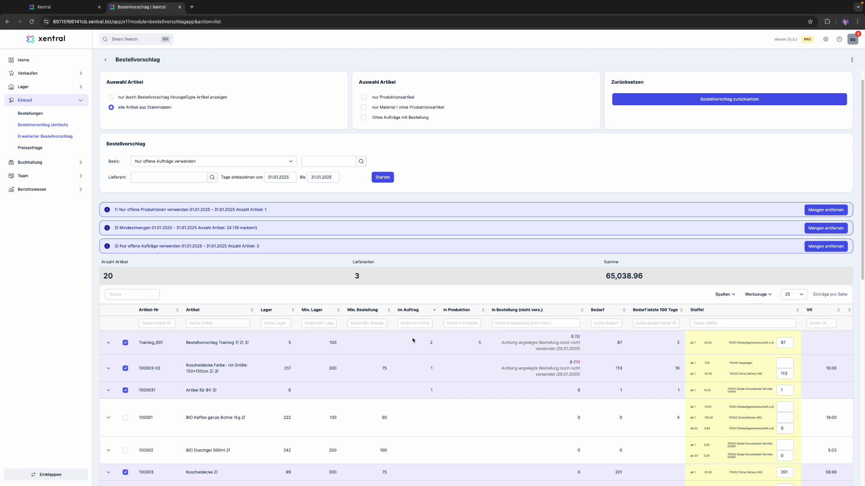
double_click(430, 343)
double_click(620, 343)
click(635, 343)
double_click(788, 340)
click(403, 203)
click(280, 162)
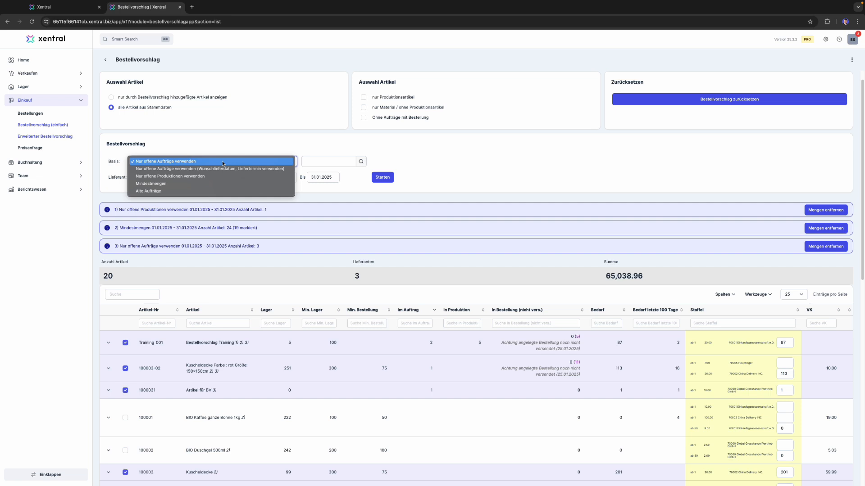
click(222, 145)
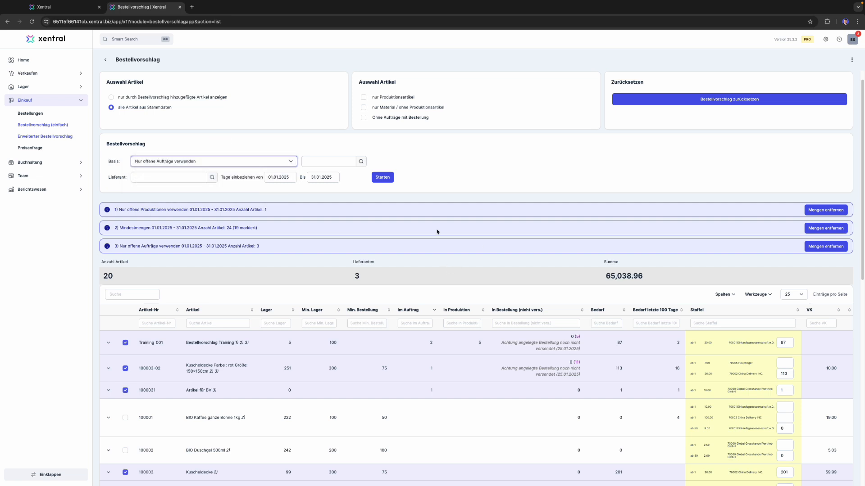
- Remove the quantities of the third run, Nur offene Aufträge verwenden, and reset the whole Bestellvorschlag
scroll(432, 231, up, 1)
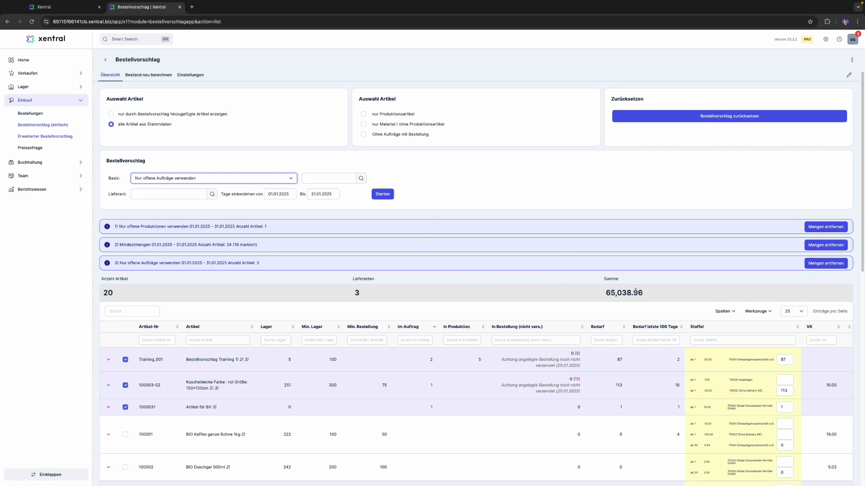
click(828, 265)
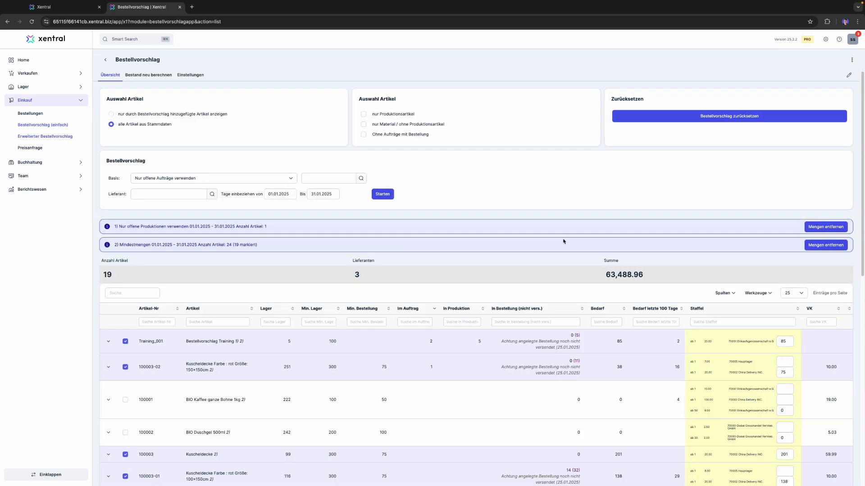
double_click(619, 341)
click(629, 246)
click(732, 118)
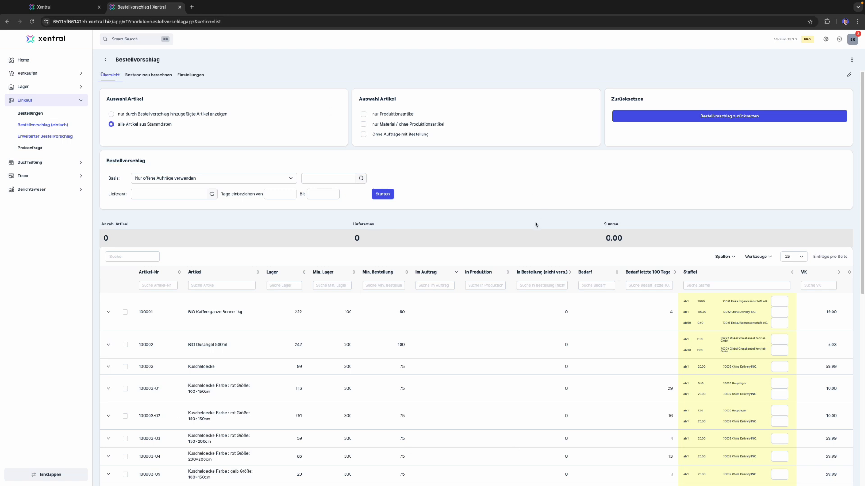
- Examine the Bestellung(en) erzeugen dialog below the article list and close it without creating a purchase order
scroll(536, 225, down, 10)
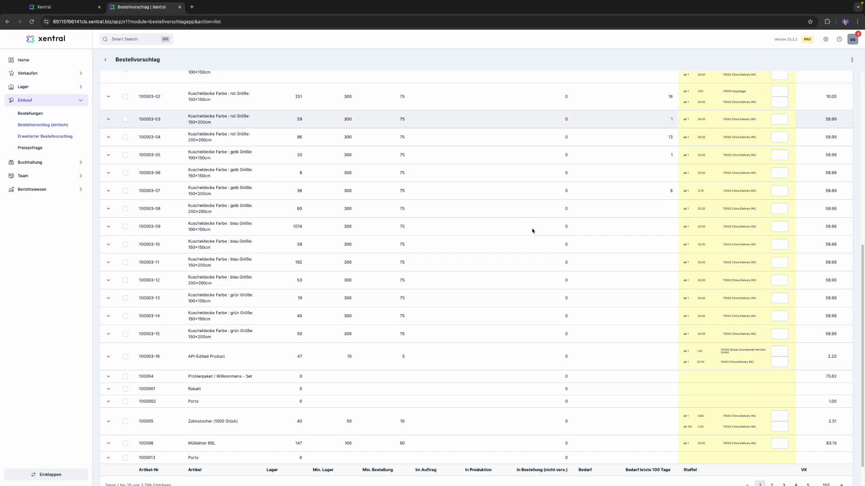
scroll(532, 230, down, 2)
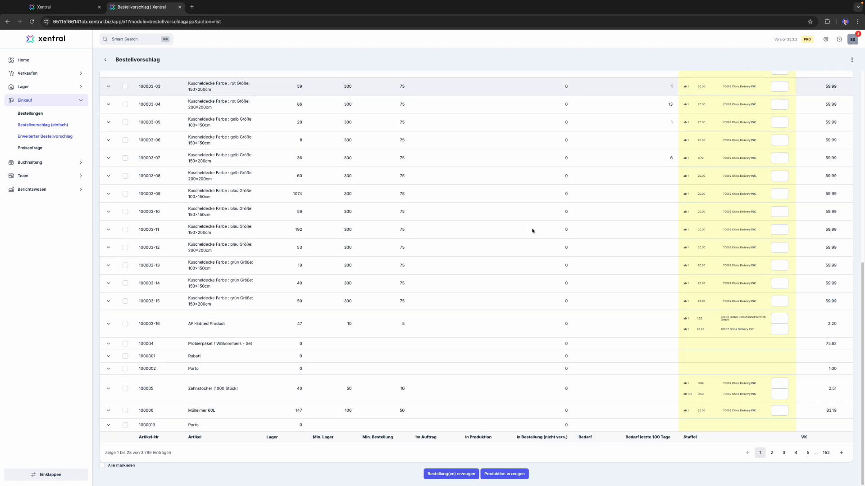
click(463, 477)
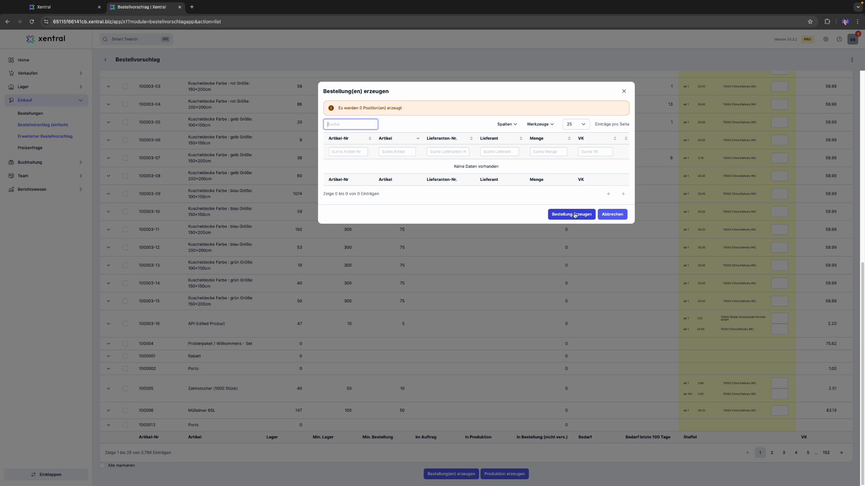
click(624, 91)
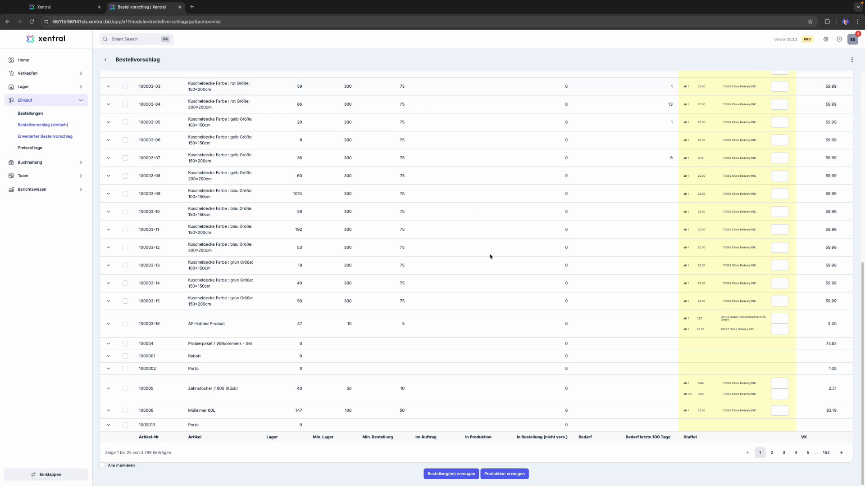
- Examine the Produktion erzeugen dialog and its Addresse selection, closing it without creating a production
click(504, 476)
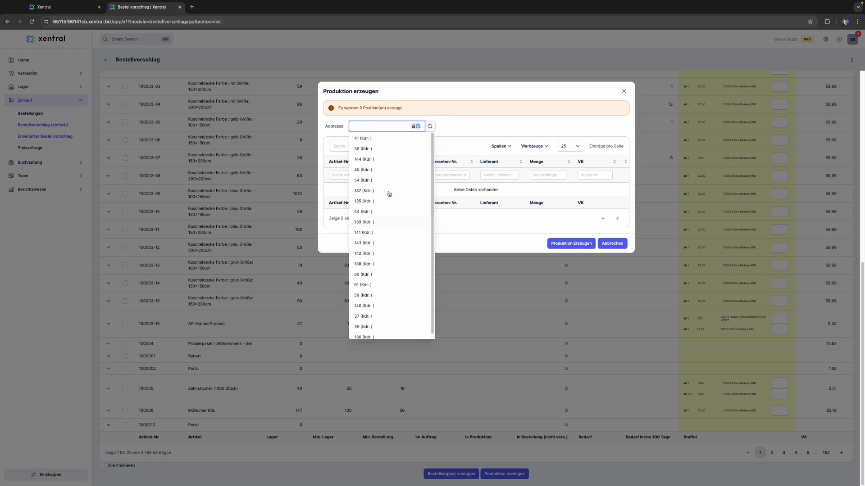
click(456, 120)
click(358, 125)
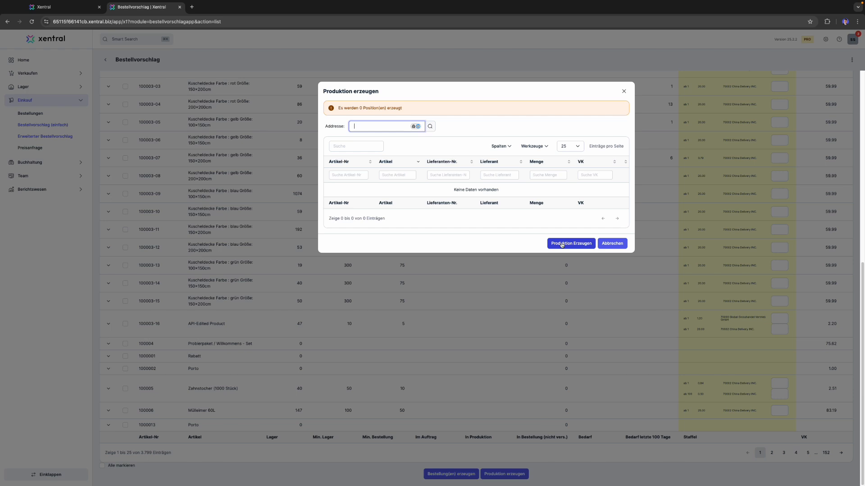
click(624, 92)
- View the Einstellungen of the Bestellvorschlag and return to the Übersicht
scroll(500, 310, up, 2)
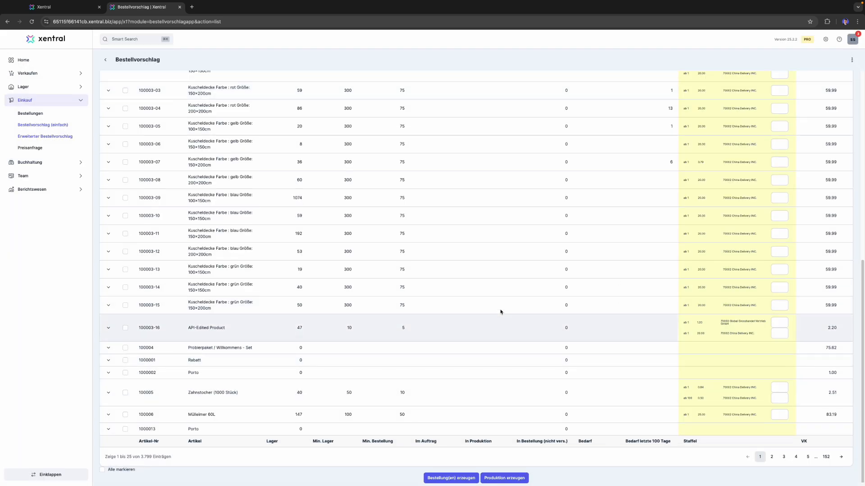
scroll(501, 312, up, 10)
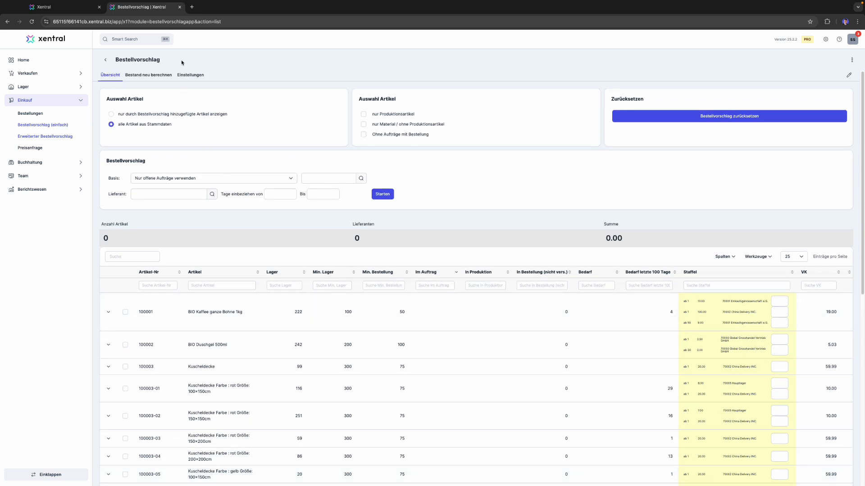
click(188, 75)
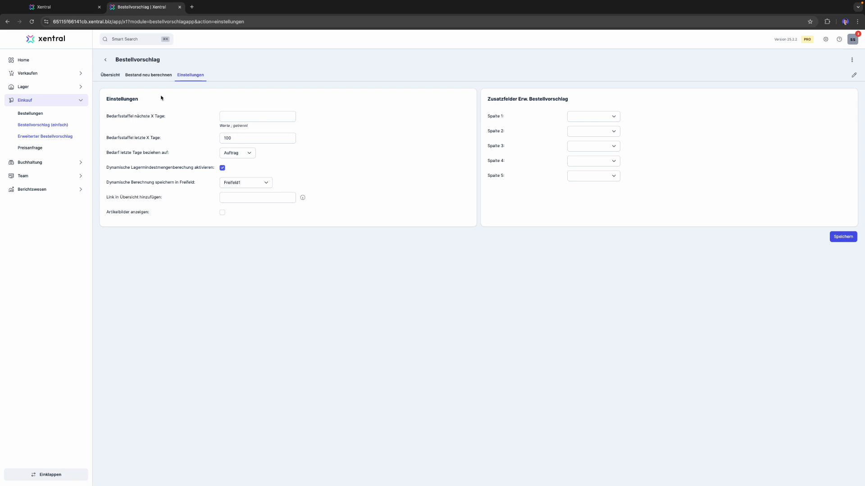
click(110, 74)
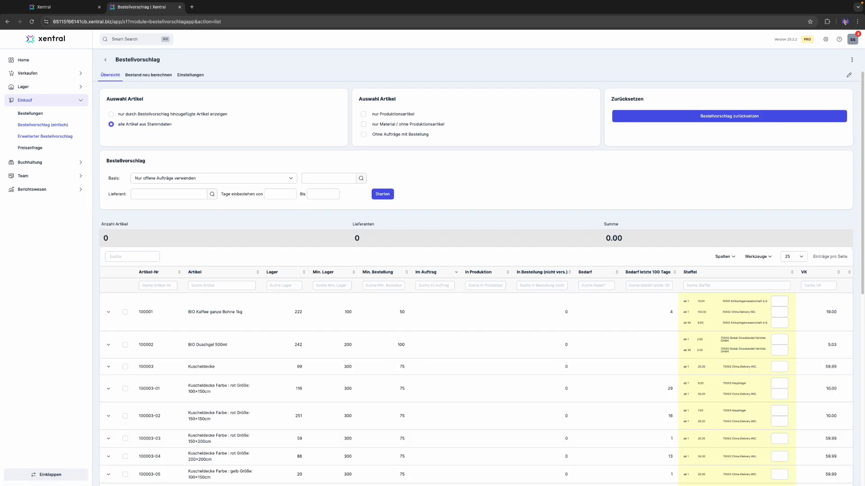